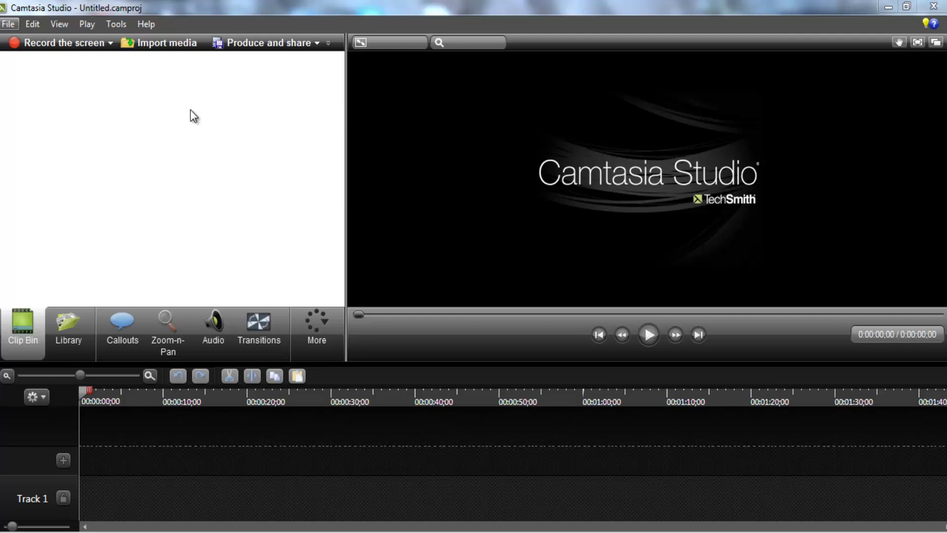
- Try to import the audio file Broke For Free - Night Owl.mp3 from the Error codec folder
{"action": "left_click", "coordinate": [163, 43]}
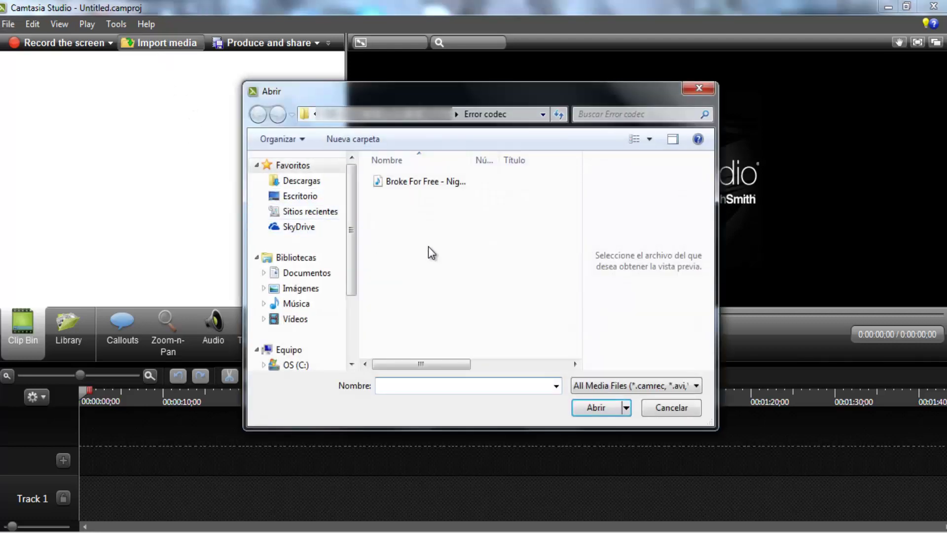
{"action": "left_click", "coordinate": [406, 183]}
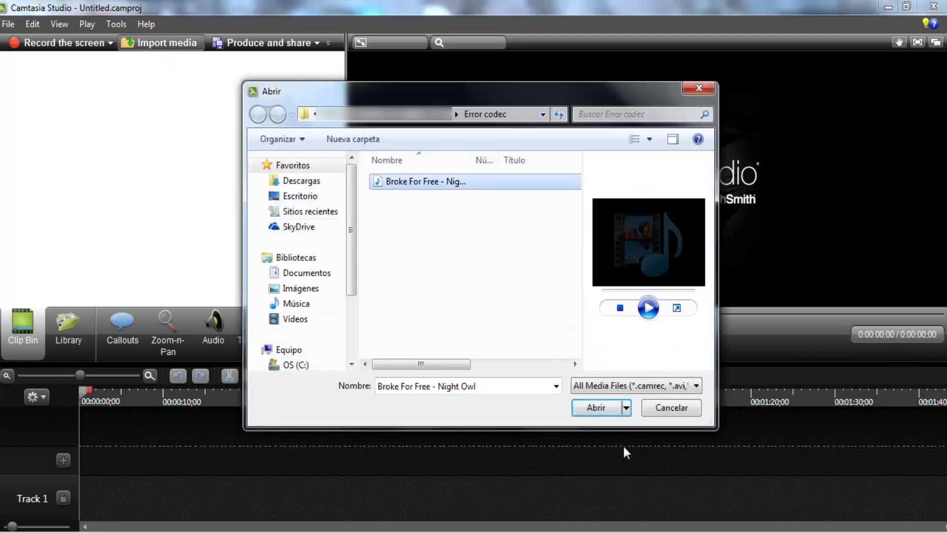
{"action": "left_click", "coordinate": [598, 409]}
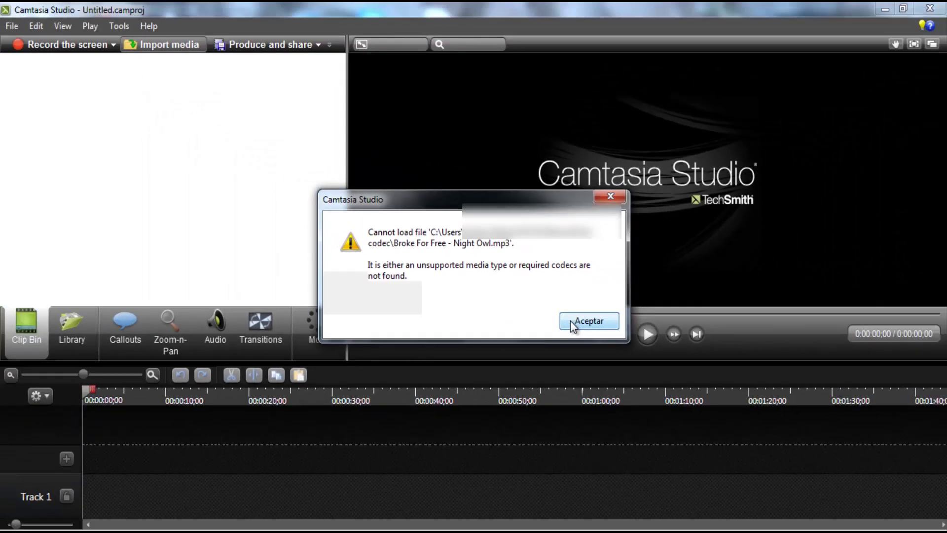
{"action": "left_click", "coordinate": [582, 323]}
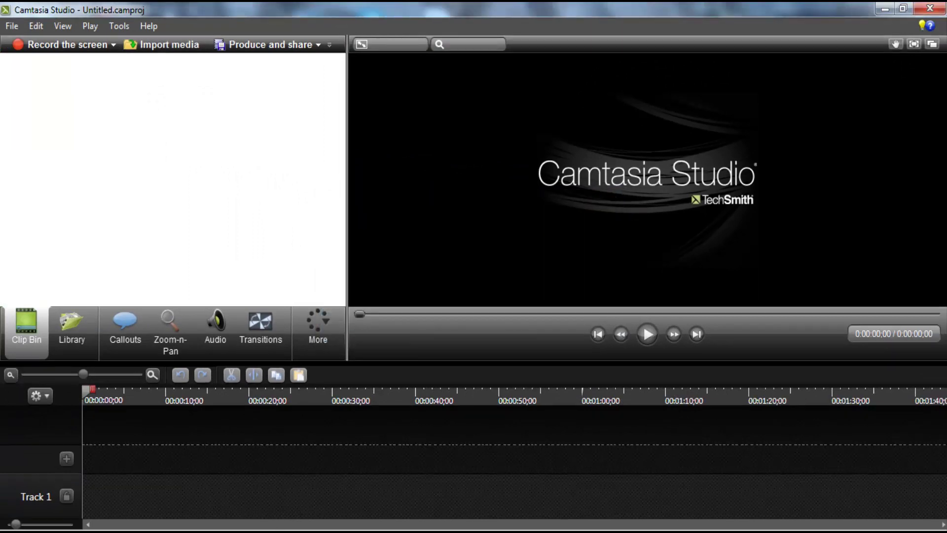
- Switch to the Error codec folder in Windows Explorer and turn off hiding extensions for known file types in the folder options
{"action": "mouse_move", "coordinate": [244, 532]}
{"action": "left_click", "coordinate": [256, 469]}
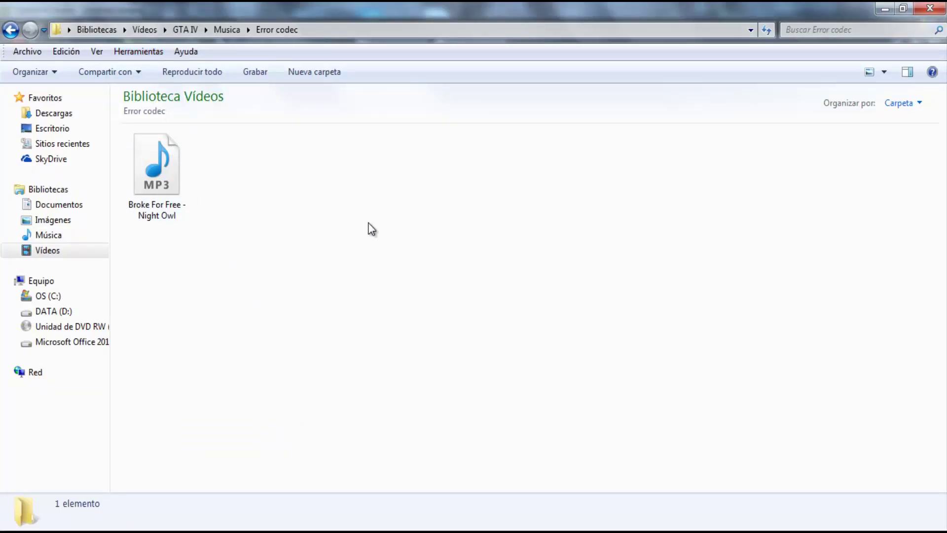
{"action": "left_click", "coordinate": [137, 53]}
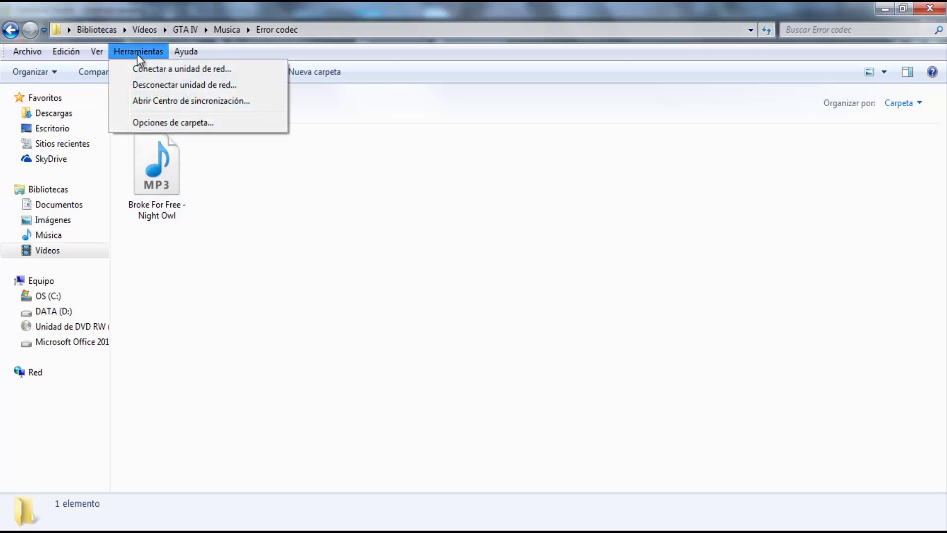
{"action": "left_click", "coordinate": [178, 124]}
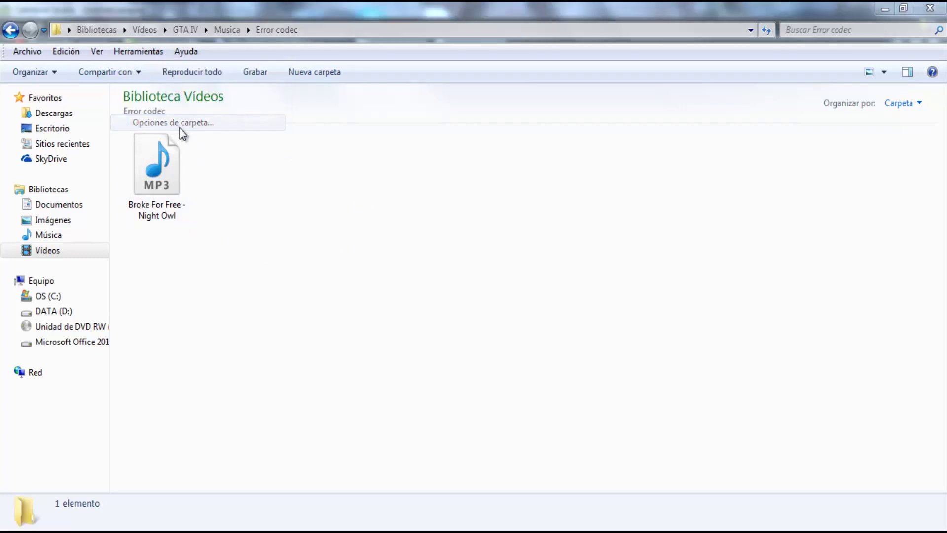
{"action": "left_click", "coordinate": [67, 91]}
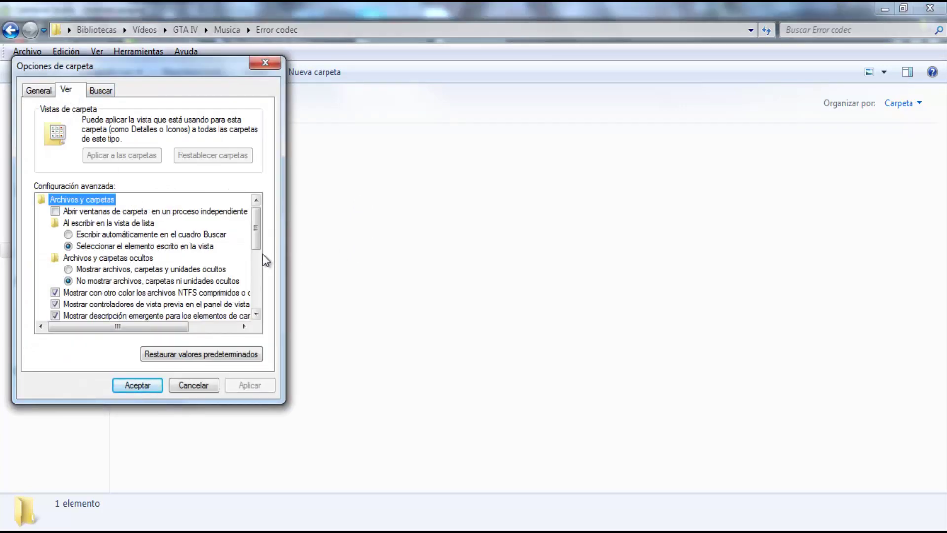
{"action": "scroll", "coordinate": [262, 250], "scroll_direction": "down", "scroll_amount": 5}
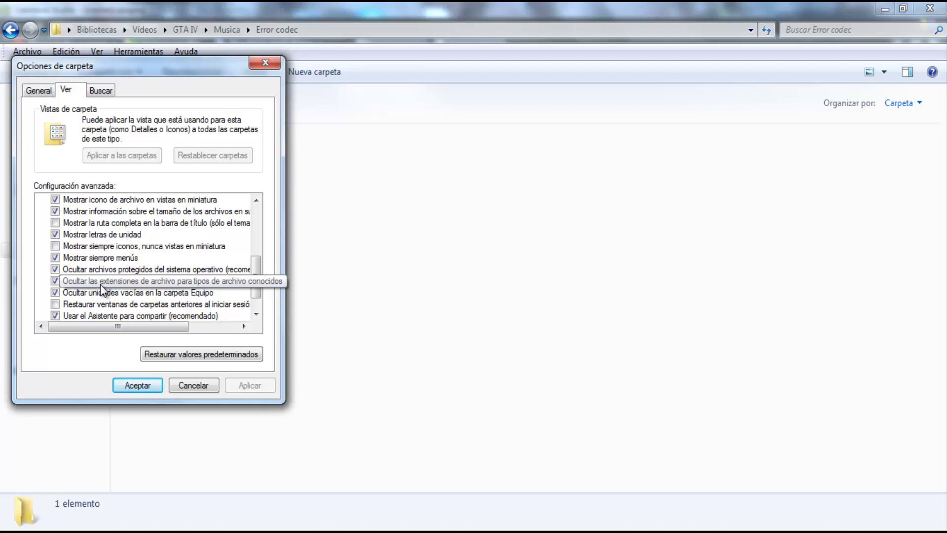
{"action": "left_click", "coordinate": [54, 281]}
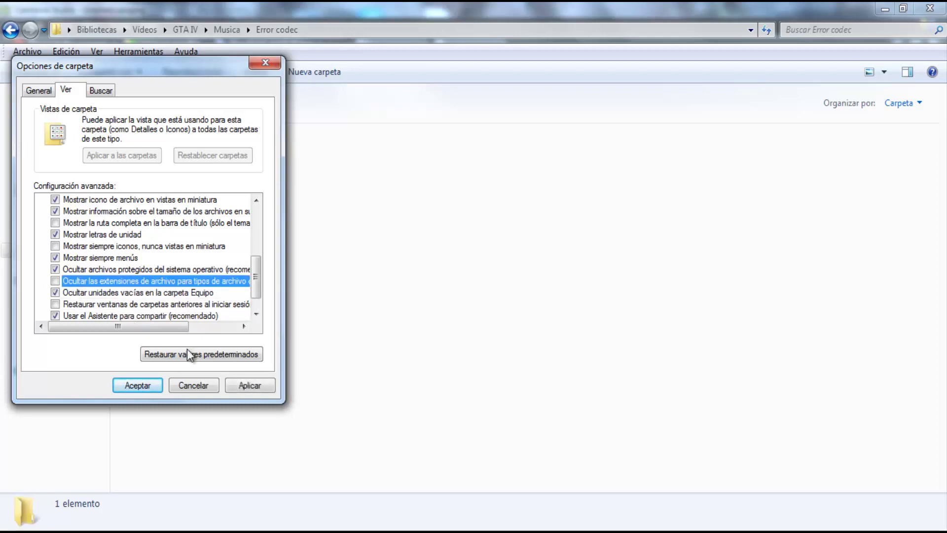
{"action": "left_click", "coordinate": [249, 385]}
{"action": "left_click", "coordinate": [150, 384]}
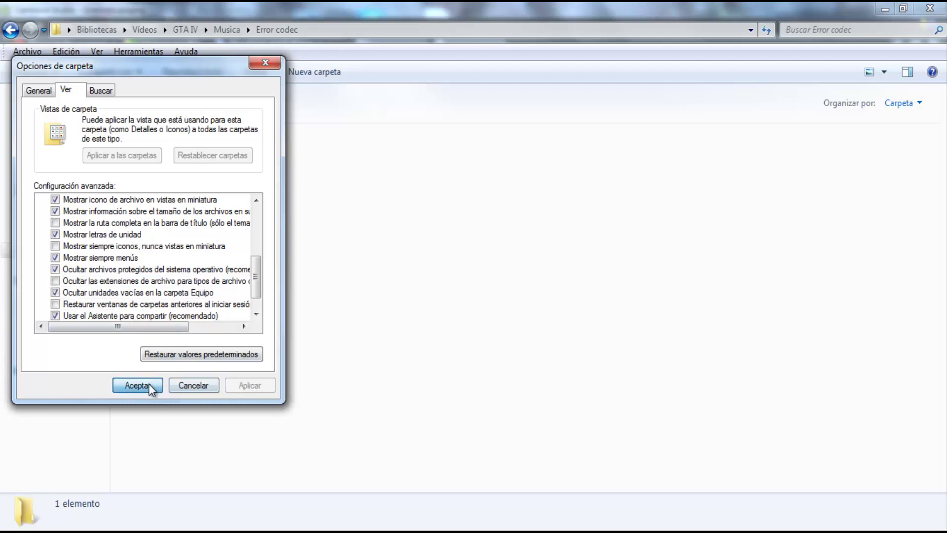
- Change the extension of the Broke For Free - Night Owl file to wma
{"action": "right_click", "coordinate": [169, 193]}
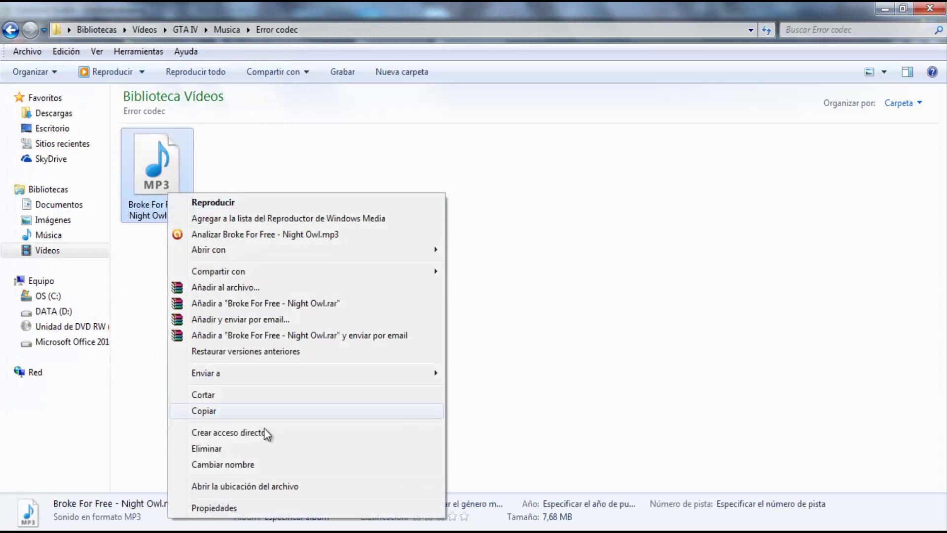
{"action": "left_click", "coordinate": [260, 465]}
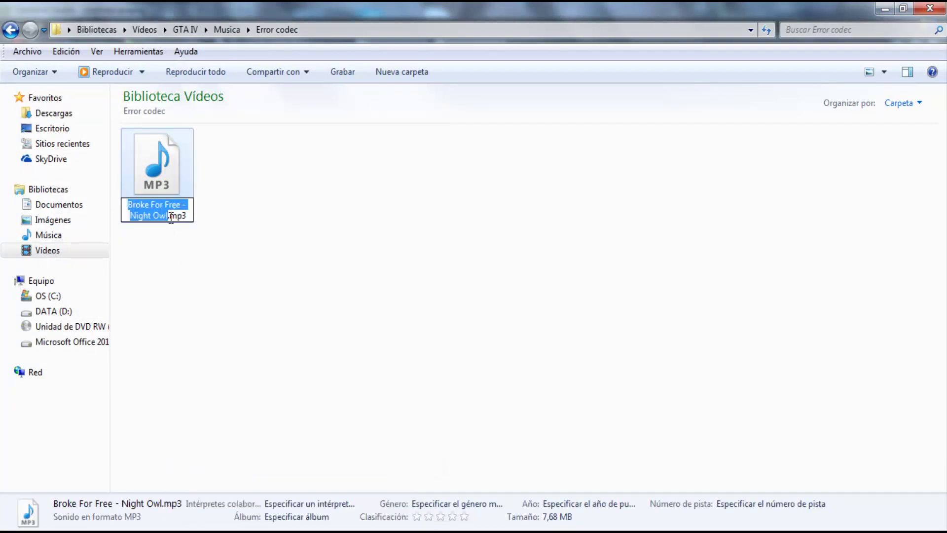
{"action": "left_click_drag", "start_coordinate": [171, 217], "coordinate": [210, 224]}
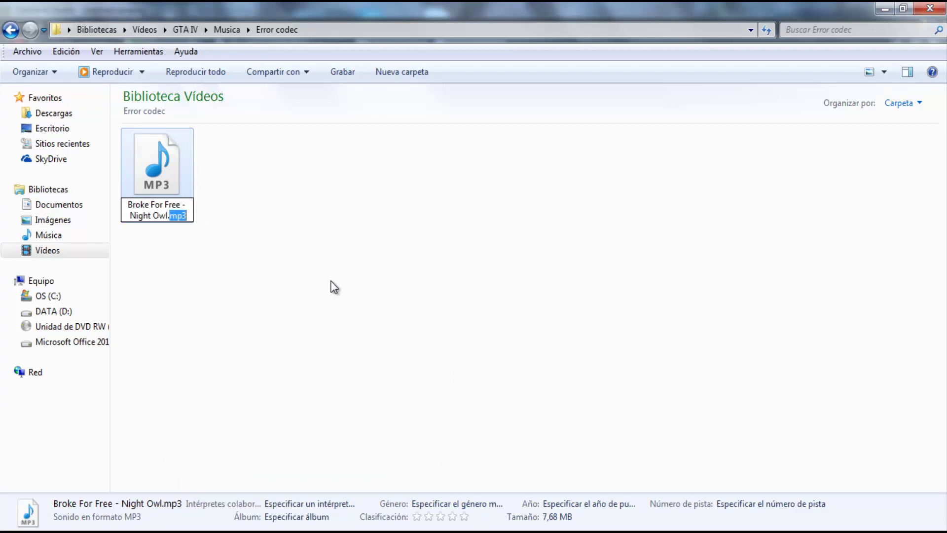
{"action": "key", "text": "Delete"}
{"action": "type", "text": "wma"}
{"action": "left_click", "coordinate": [335, 280]}
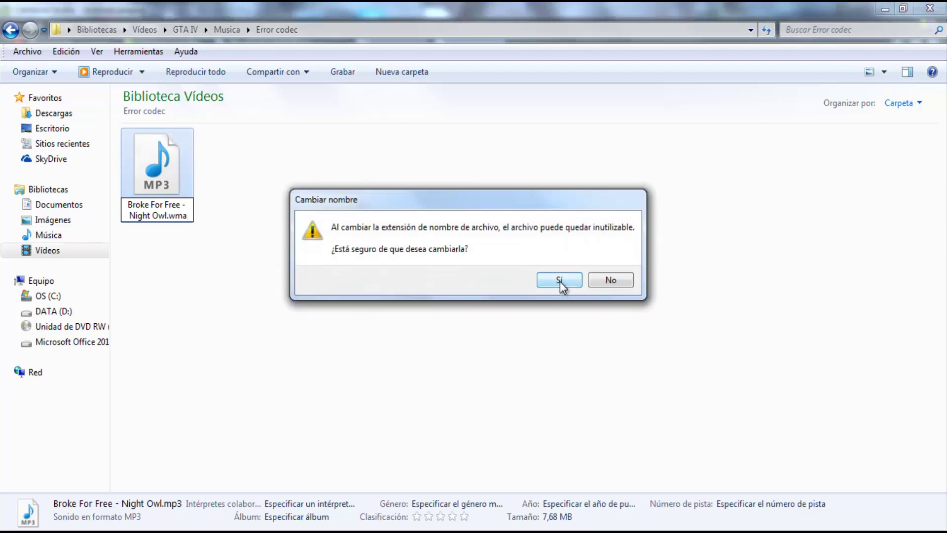
{"action": "left_click", "coordinate": [562, 281]}
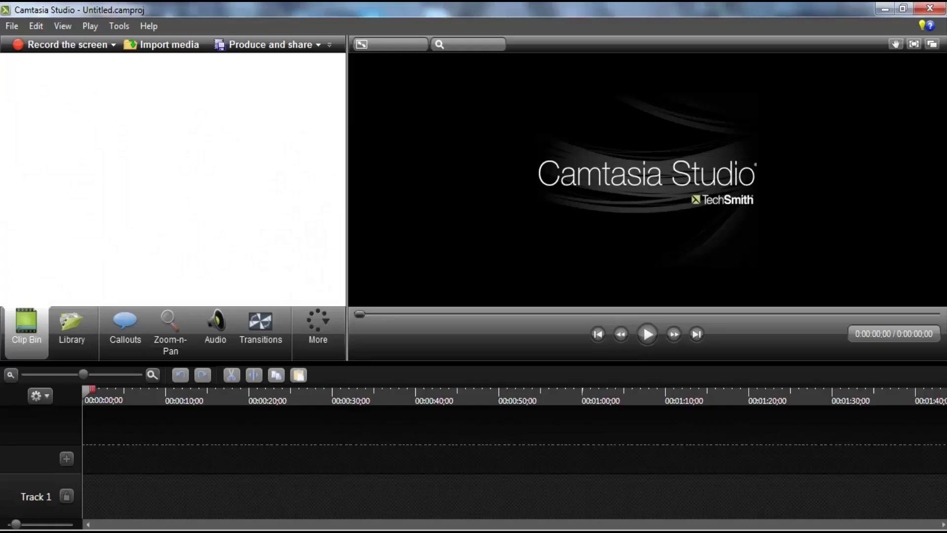
- Switch to Camtasia Studio and import Broke For Free - Night Owl.wma from the Error codec folder
{"action": "left_click", "coordinate": [157, 50]}
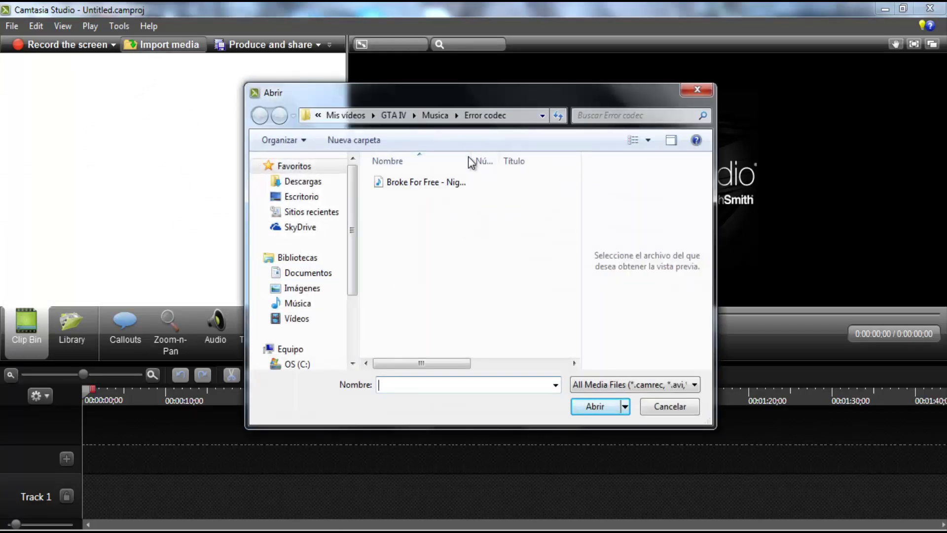
{"action": "left_click", "coordinate": [442, 114]}
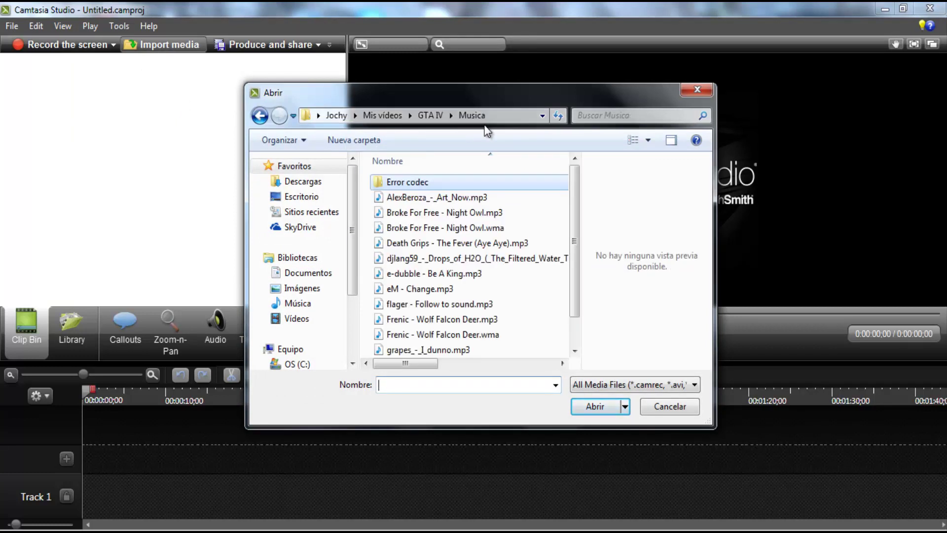
{"action": "double_click", "coordinate": [416, 187]}
{"action": "left_click", "coordinate": [419, 183]}
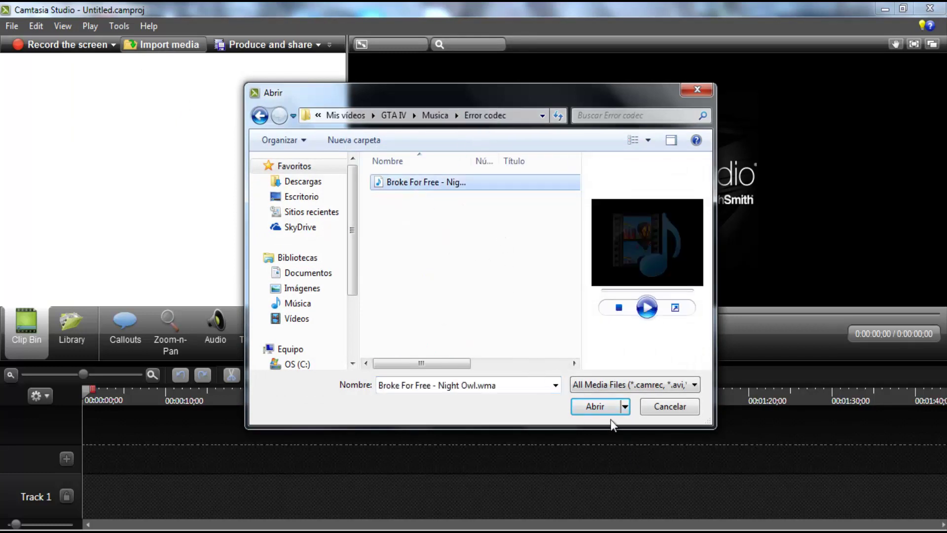
{"action": "left_click", "coordinate": [602, 404]}
- Place the imported audio clip at the very start of Track 1 and briefly play it back
{"action": "left_click_drag", "start_coordinate": [63, 99], "coordinate": [115, 478]}
{"action": "left_click_drag", "start_coordinate": [154, 502], "coordinate": [163, 498]}
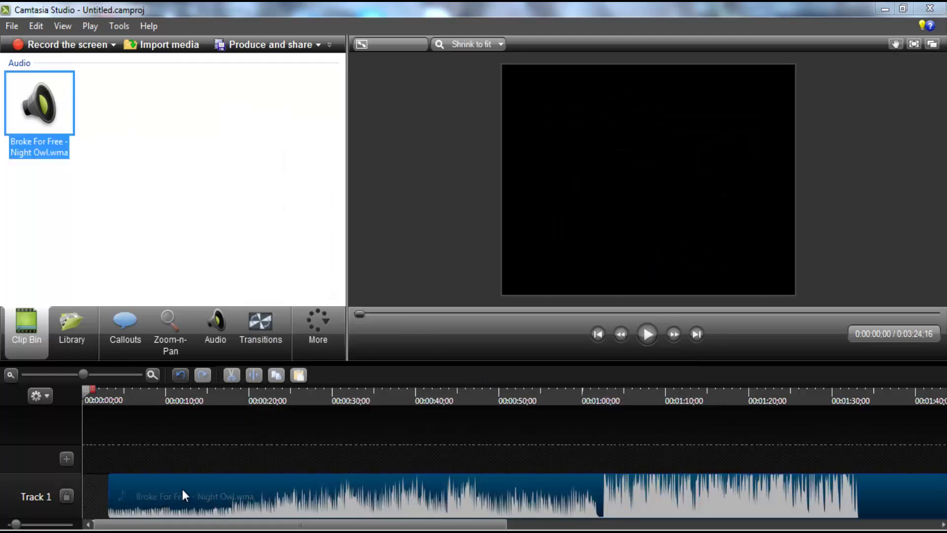
{"action": "left_click", "coordinate": [147, 493]}
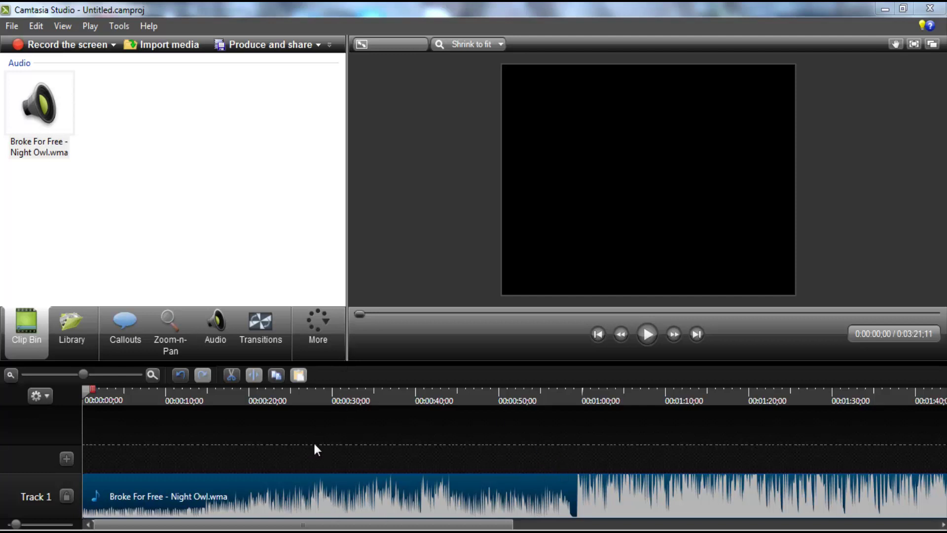
{"action": "left_click", "coordinate": [648, 338]}
{"action": "left_click", "coordinate": [649, 336]}
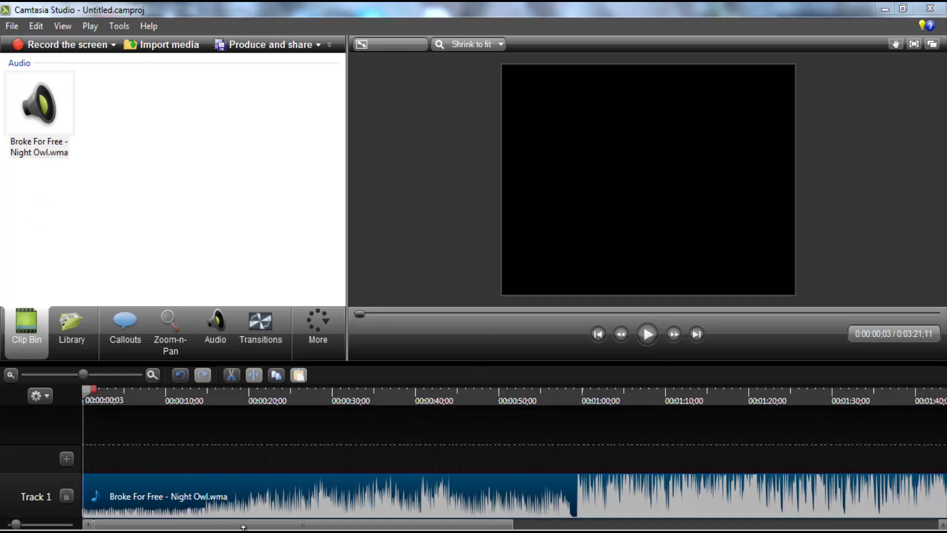
{"action": "left_click", "coordinate": [241, 469]}
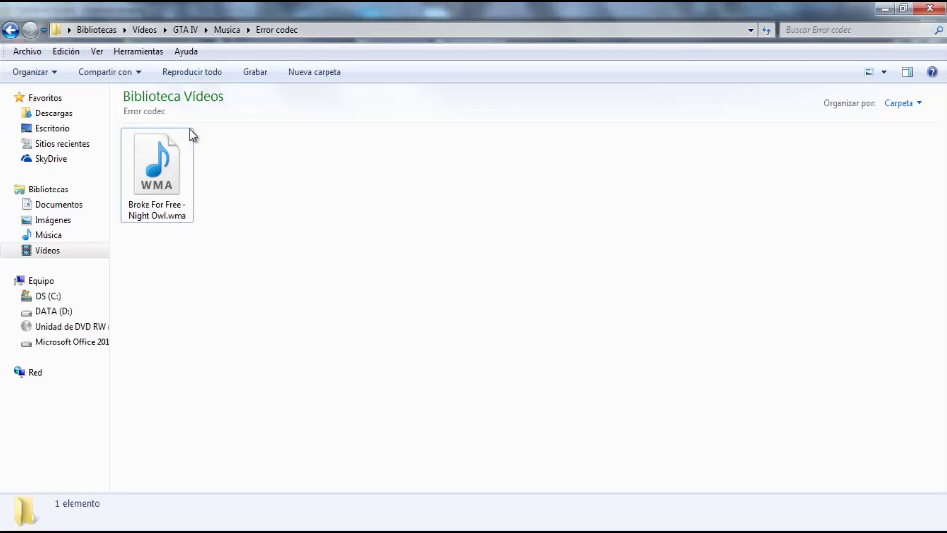
{"action": "right_click", "coordinate": [185, 183]}
{"action": "left_click", "coordinate": [271, 449]}
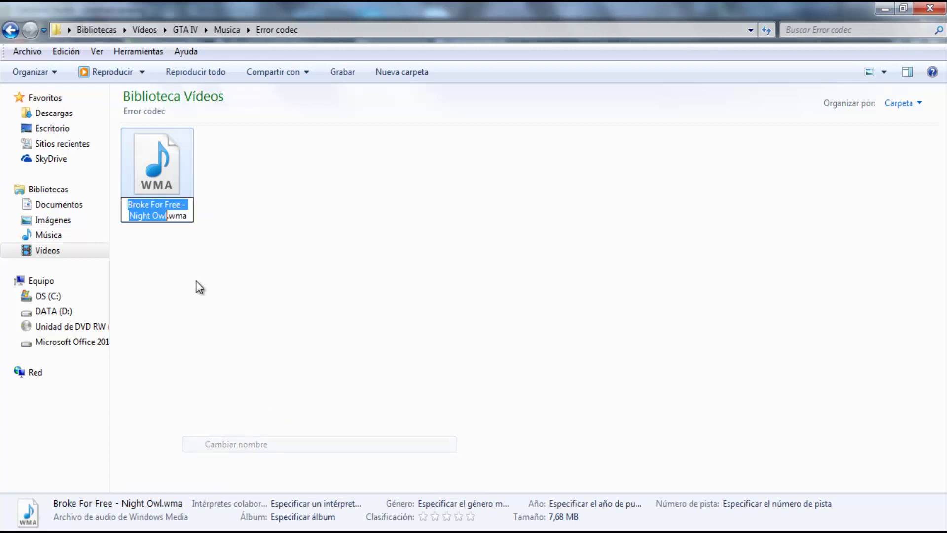
{"action": "left_click", "coordinate": [196, 132]}
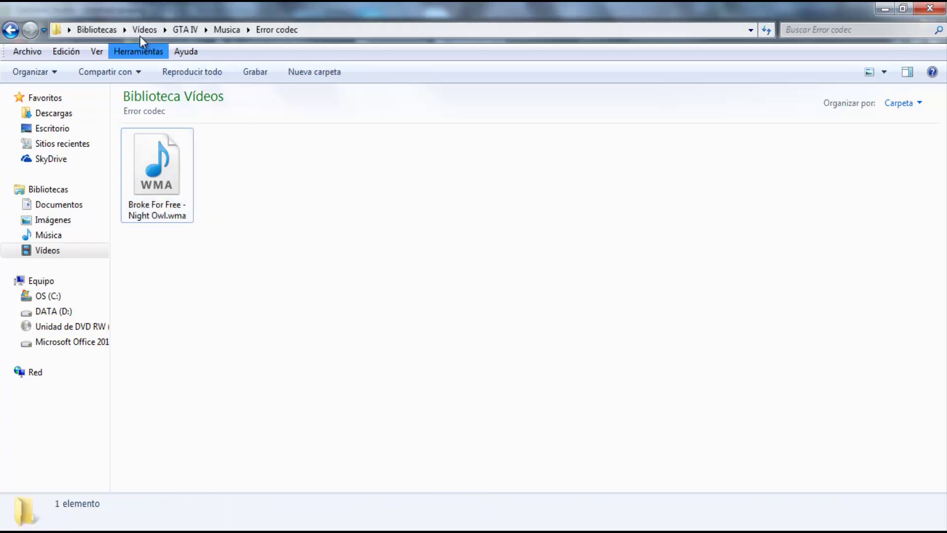
- In Windows Explorer's folder options, turn on hiding extensions for known file types and select the Night Owl file
{"action": "left_click", "coordinate": [141, 52]}
{"action": "left_click", "coordinate": [176, 124]}
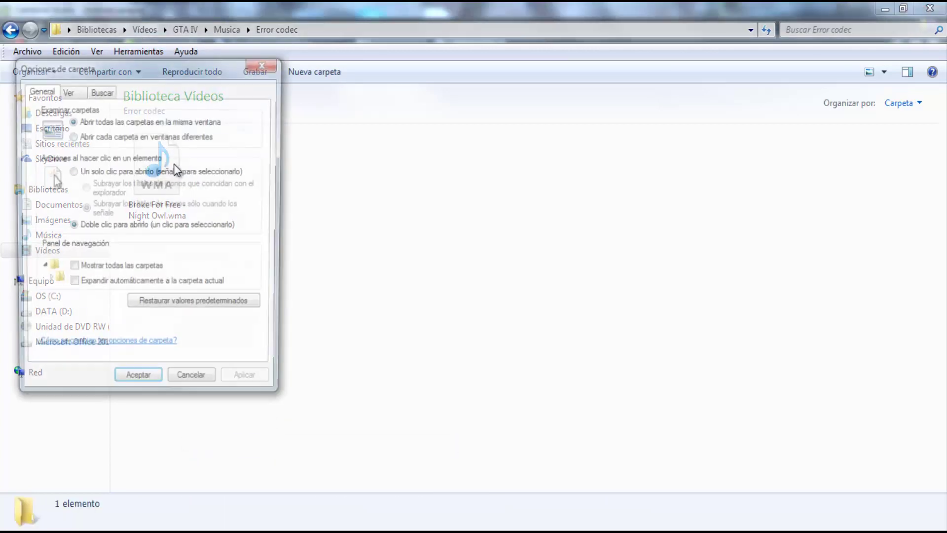
{"action": "left_click", "coordinate": [66, 92]}
{"action": "left_click_drag", "start_coordinate": [257, 241], "coordinate": [256, 299]}
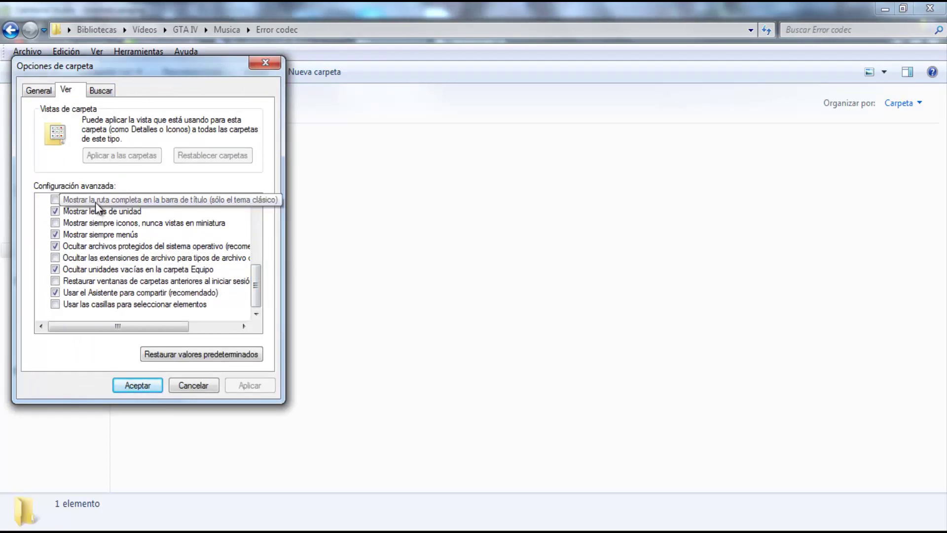
{"action": "left_click", "coordinate": [84, 259]}
{"action": "left_click", "coordinate": [270, 389]}
{"action": "left_click", "coordinate": [143, 385]}
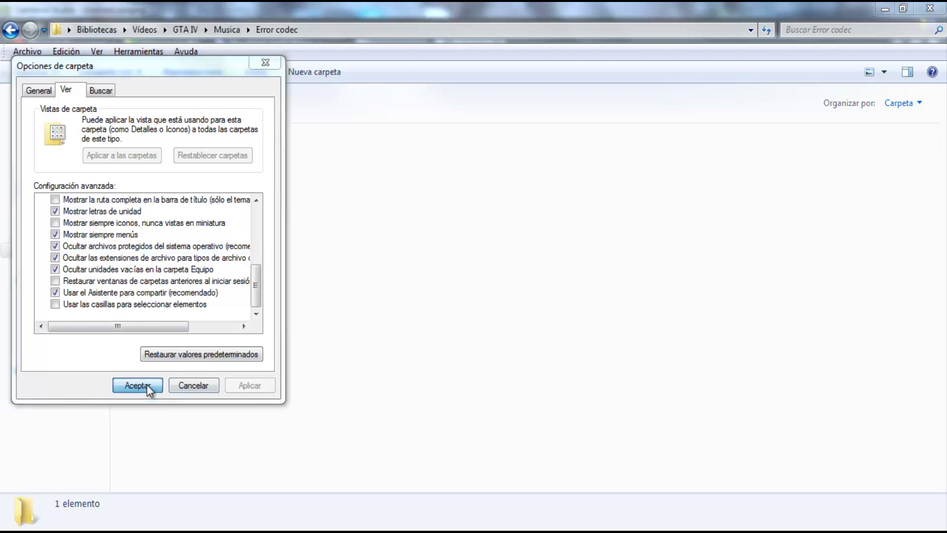
{"action": "left_click", "coordinate": [190, 213]}
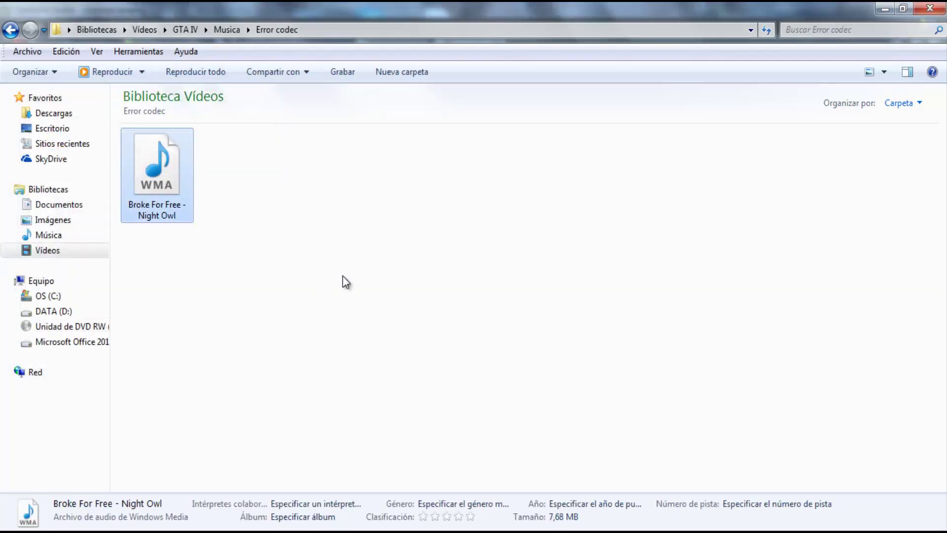
- Turn off hiding extensions for known file types in the folder options and apply the change
{"action": "left_click", "coordinate": [136, 50]}
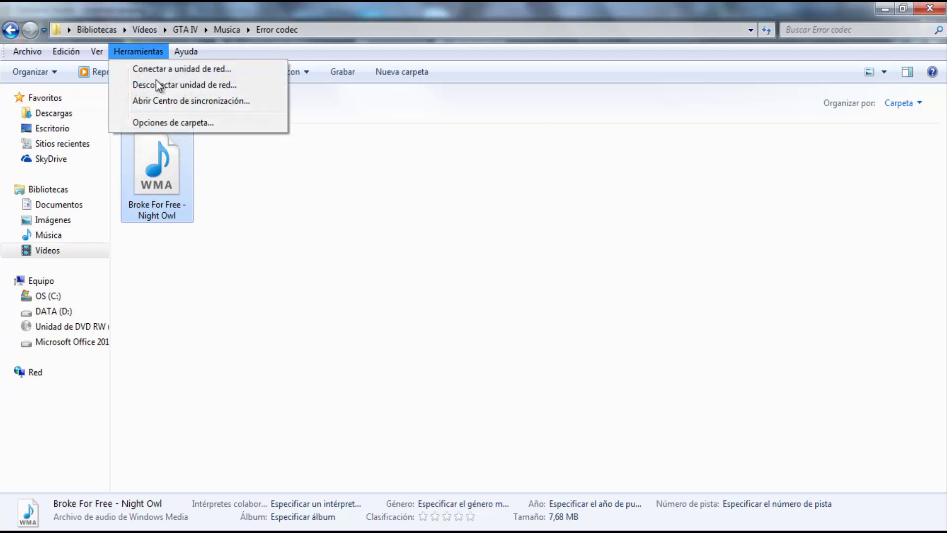
{"action": "left_click", "coordinate": [186, 122]}
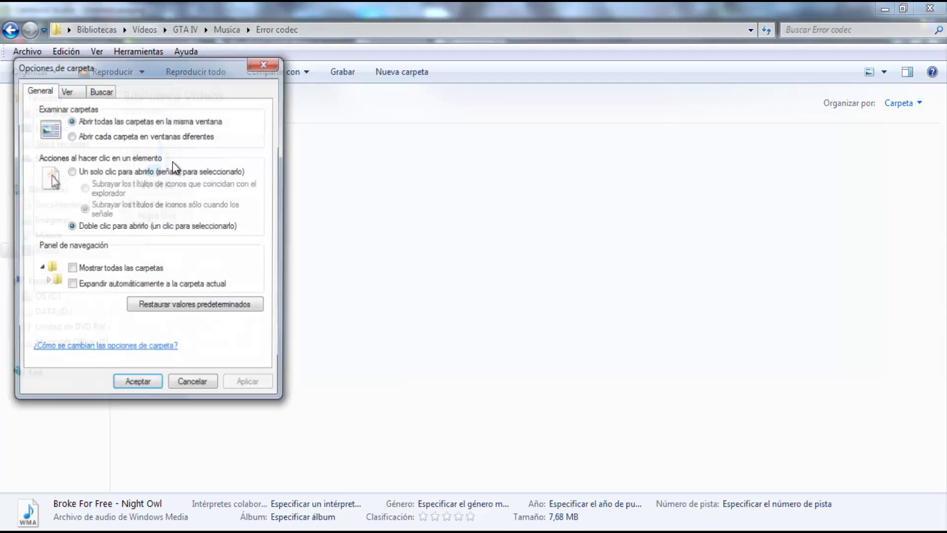
{"action": "left_click", "coordinate": [72, 88]}
{"action": "left_click_drag", "start_coordinate": [257, 231], "coordinate": [258, 275]}
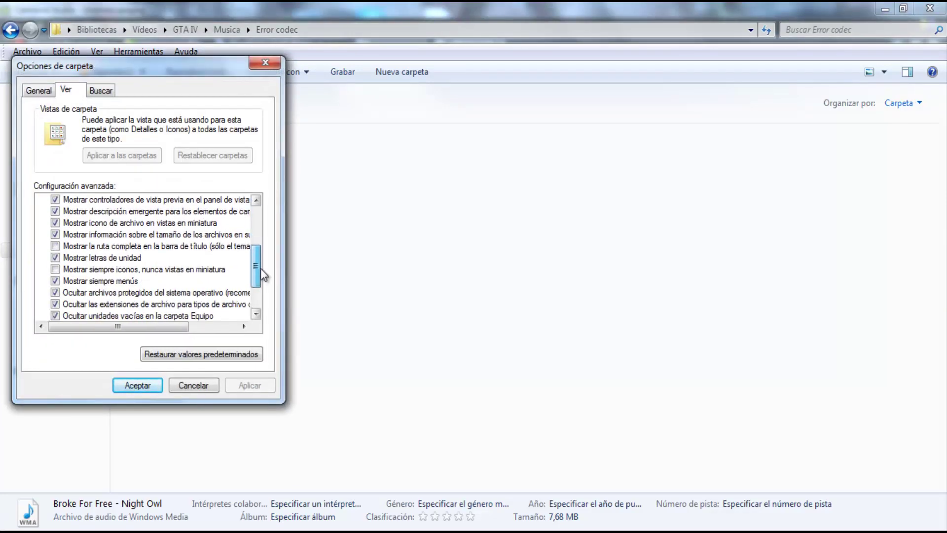
{"action": "scroll", "coordinate": [99, 291], "scroll_direction": "down", "scroll_amount": 1}
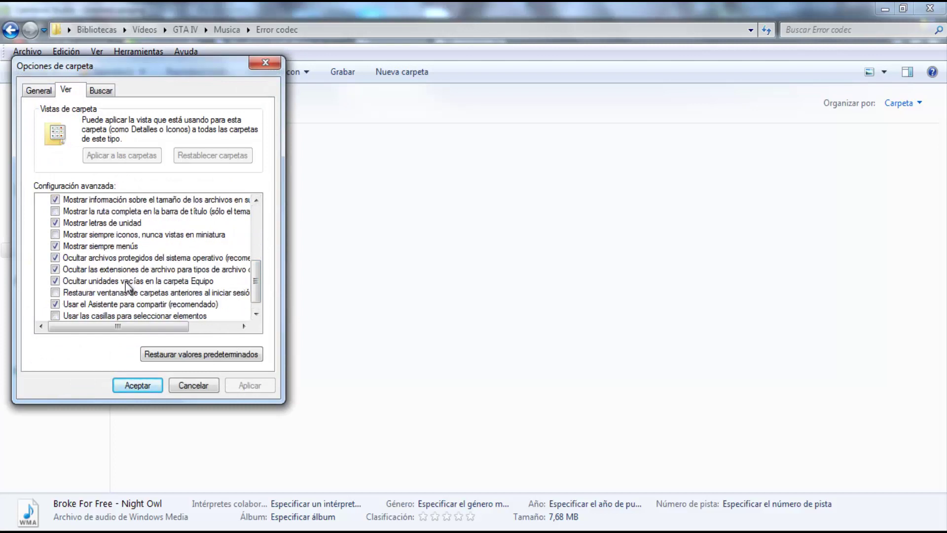
{"action": "left_click", "coordinate": [91, 274]}
{"action": "left_click", "coordinate": [249, 385]}
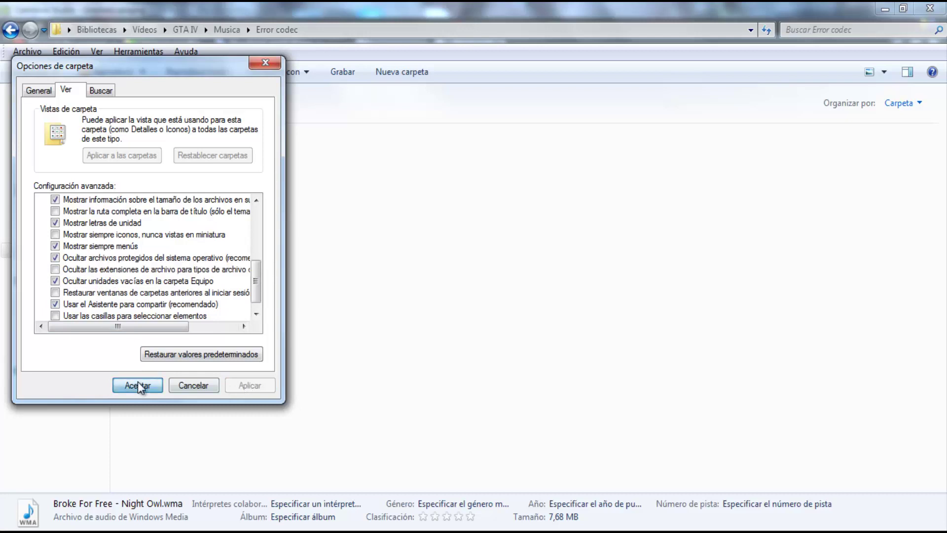
{"action": "left_click", "coordinate": [137, 385]}
- Try to rename Broke For Free - Night Owl.wma with the mp3 extension
{"action": "right_click", "coordinate": [176, 199]}
{"action": "left_click", "coordinate": [264, 470]}
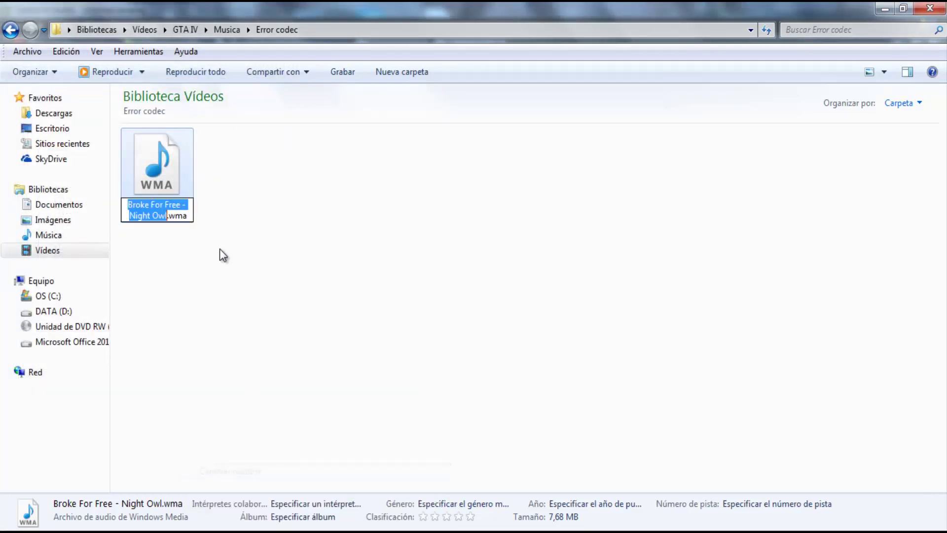
{"action": "double_click", "coordinate": [180, 216]}
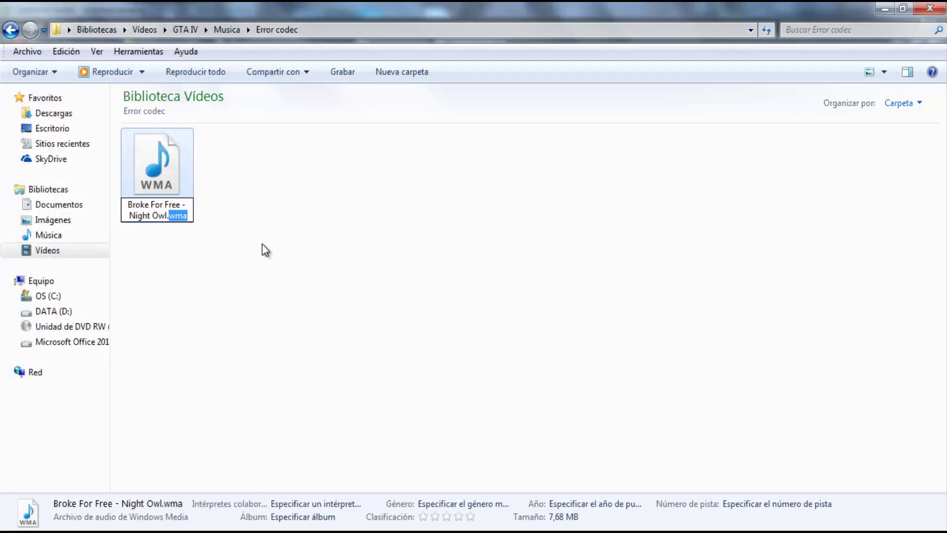
{"action": "type", "text": "mp3"}
{"action": "left_click", "coordinate": [239, 220]}
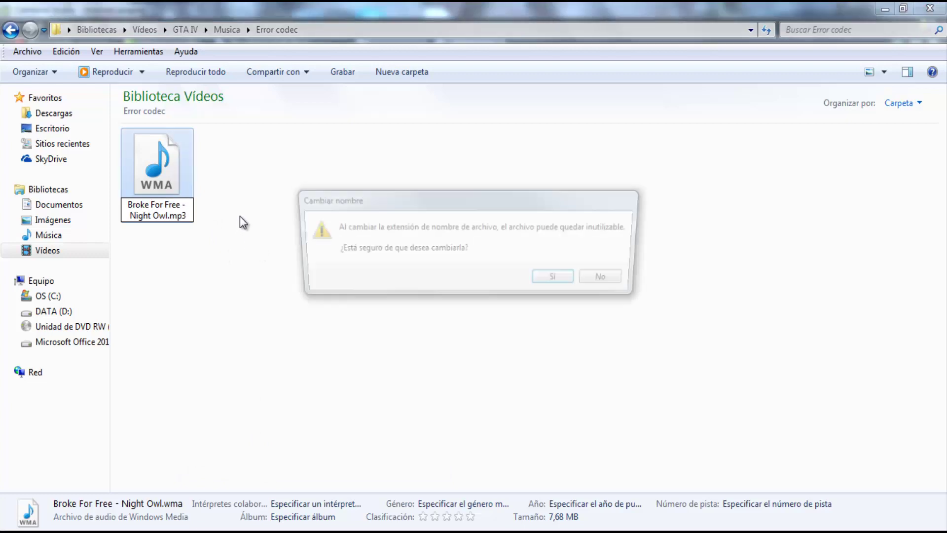
{"action": "left_click", "coordinate": [555, 278]}
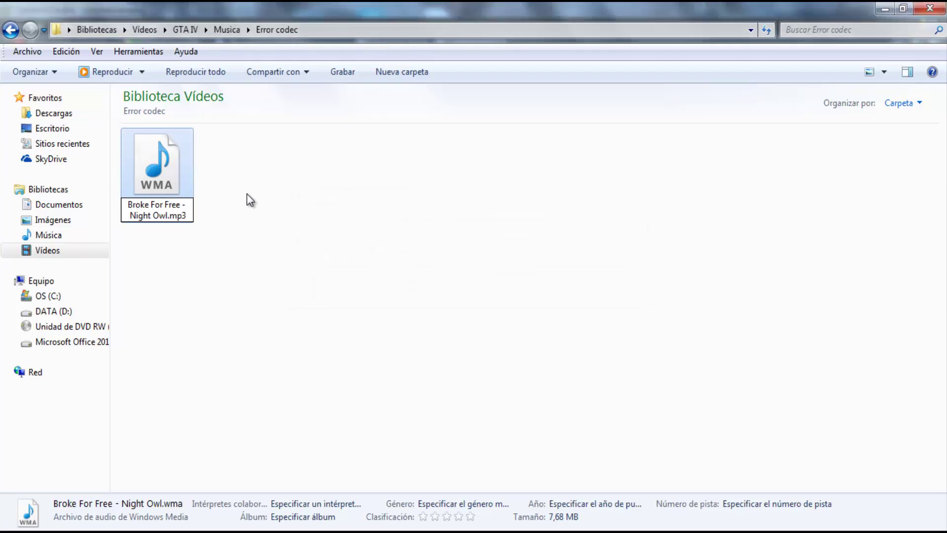
{"action": "left_click", "coordinate": [543, 351]}
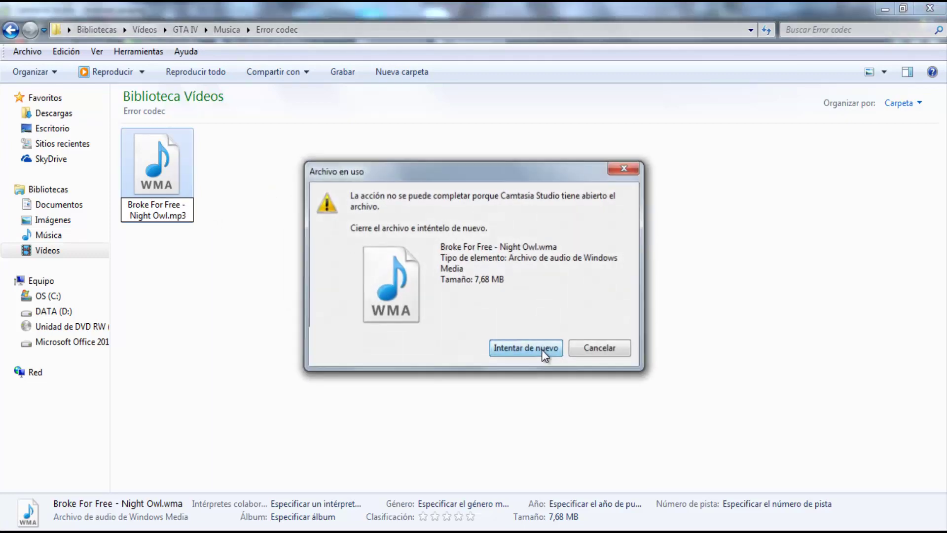
{"action": "left_click", "coordinate": [597, 356]}
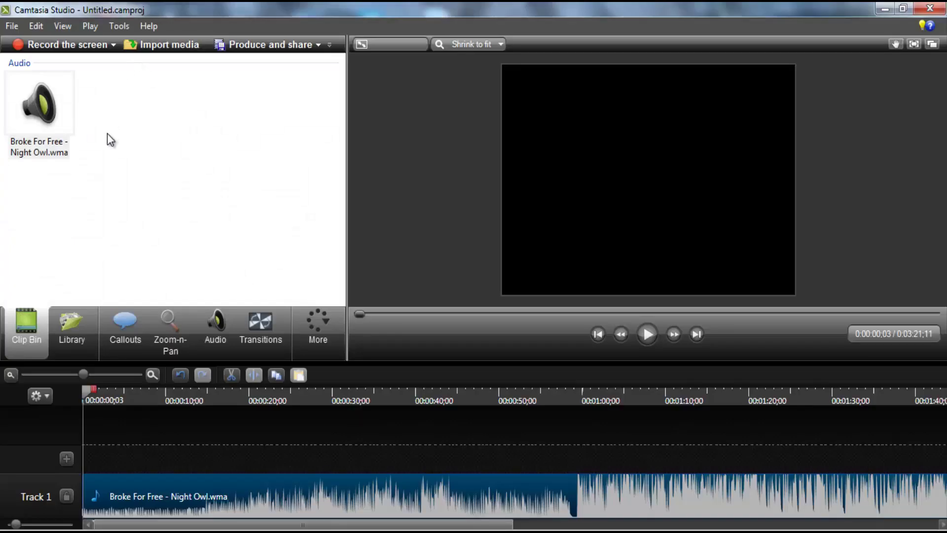
- In Camtasia Studio, delete the Night Owl audio clip from Track 1 and remove its file from the Clip Bin
{"action": "right_click", "coordinate": [226, 490]}
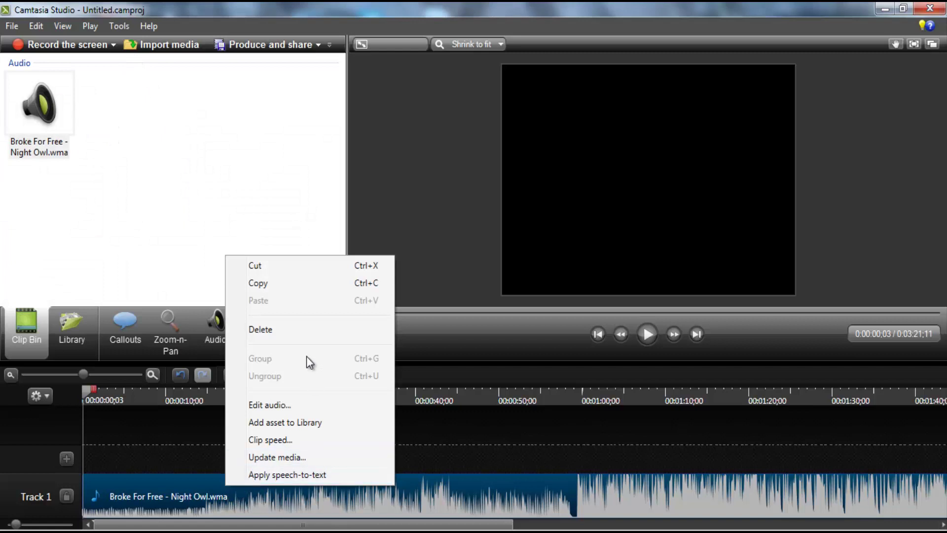
{"action": "left_click", "coordinate": [296, 334]}
{"action": "right_click", "coordinate": [61, 127]}
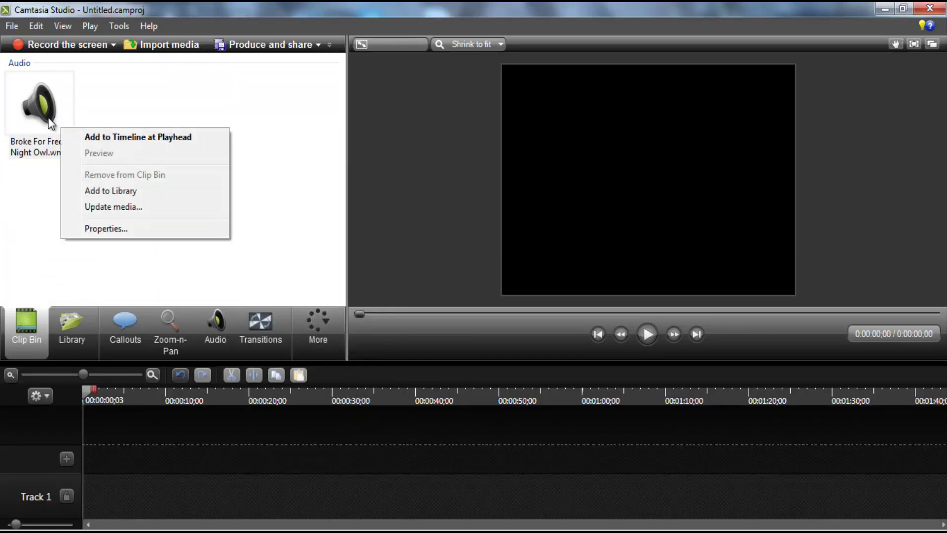
{"action": "right_click", "coordinate": [48, 117]}
{"action": "left_click", "coordinate": [105, 165]}
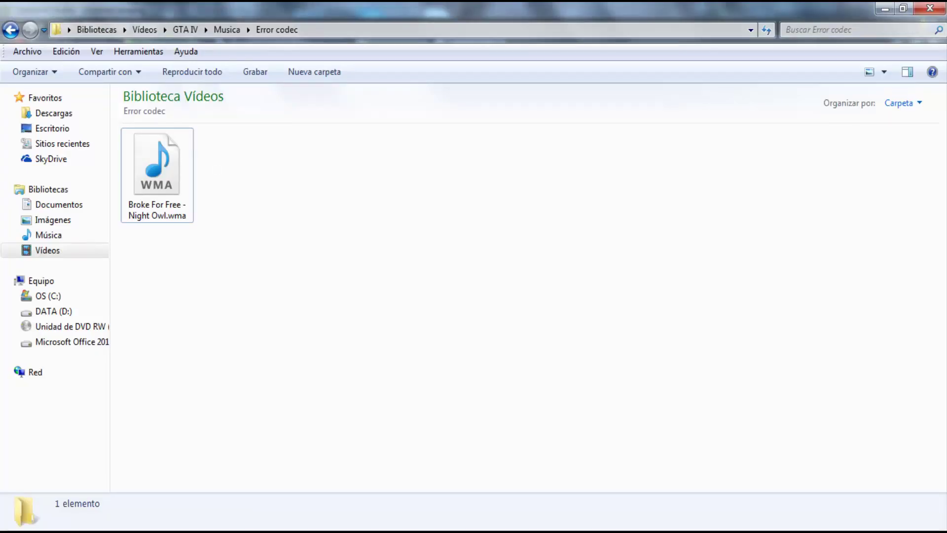
- In Windows Explorer, rename the audio file to Broke For Free - Night Owl.mp3 and accept the extension change
{"action": "right_click", "coordinate": [182, 175]}
{"action": "left_click", "coordinate": [270, 447]}
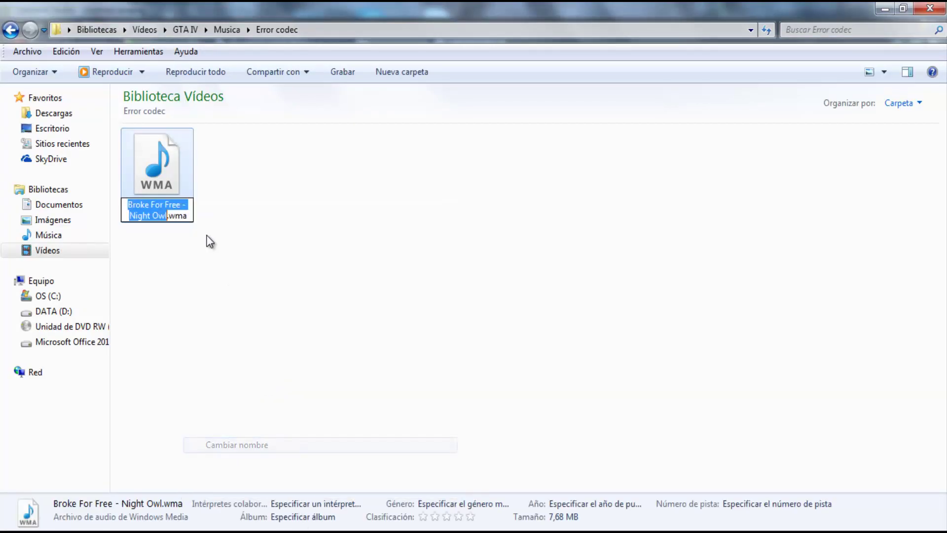
{"action": "double_click", "coordinate": [181, 215]}
{"action": "key", "text": "BackSpace"}
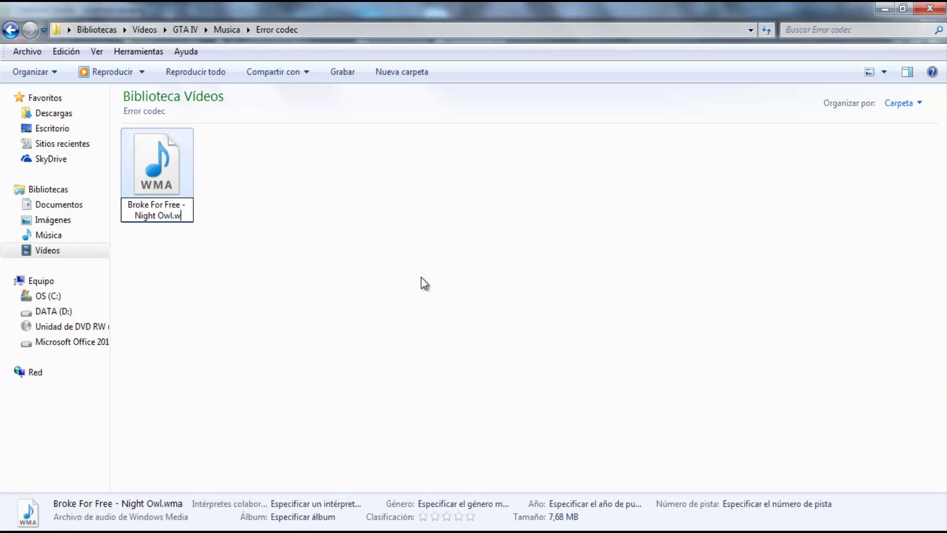
{"action": "type", "text": "mp3"}
{"action": "key", "text": "Return"}
{"action": "left_click", "coordinate": [555, 280]}
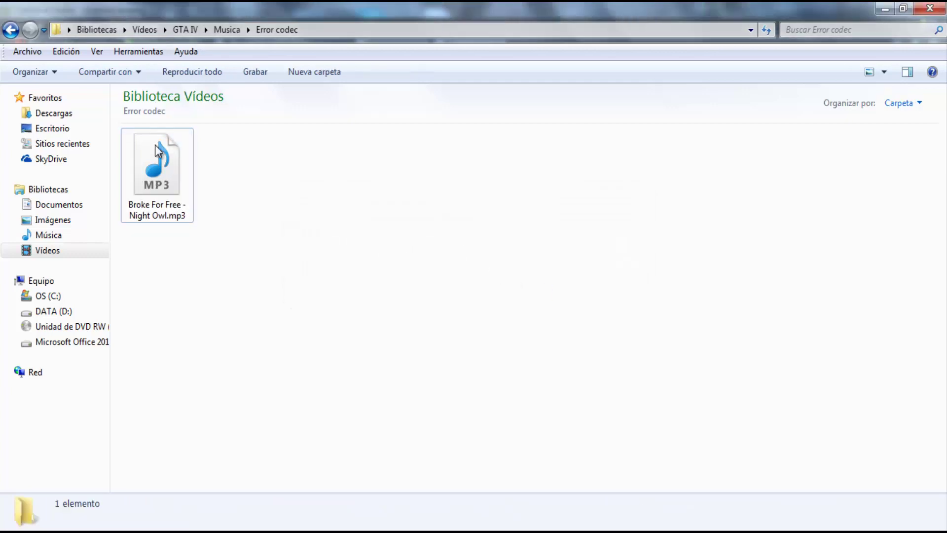
- Compress the MP3 file into the RAR archive Broke For Free - Night Owl.rar with Normal compression
{"action": "right_click", "coordinate": [169, 162]}
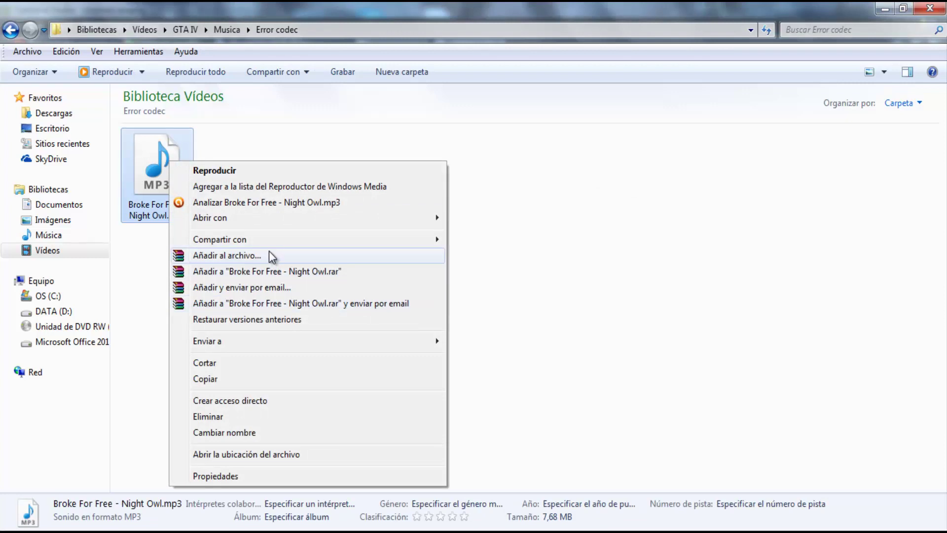
{"action": "left_click", "coordinate": [272, 255]}
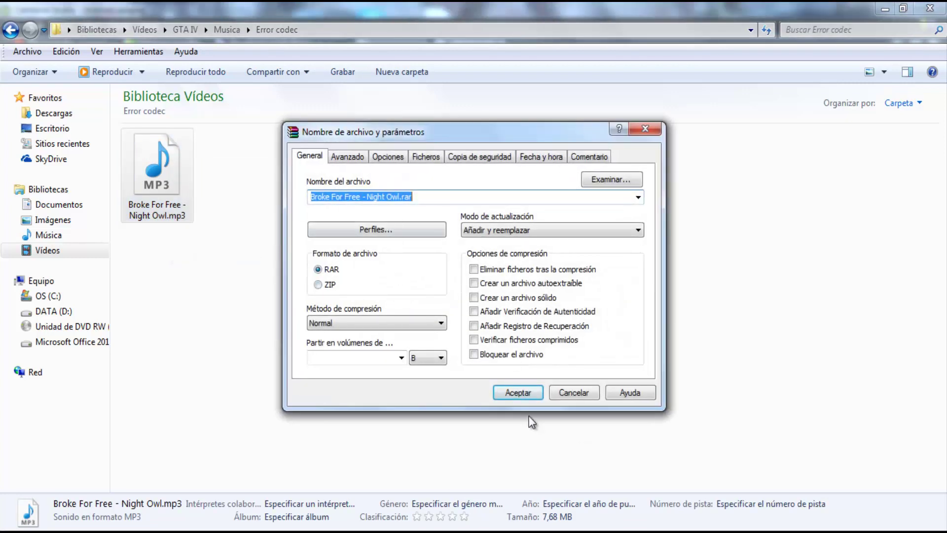
{"action": "left_click", "coordinate": [511, 393]}
{"action": "left_click", "coordinate": [510, 392]}
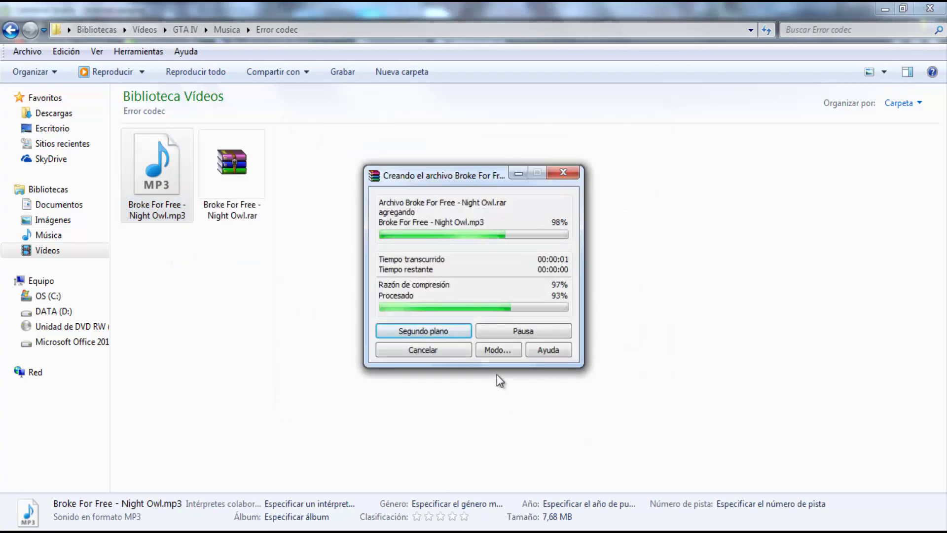
- Open Broke For Free - Night Owl.rar in WinRAR and rename the file inside to Broke For Free - Night Owl.wma
{"action": "double_click", "coordinate": [253, 179]}
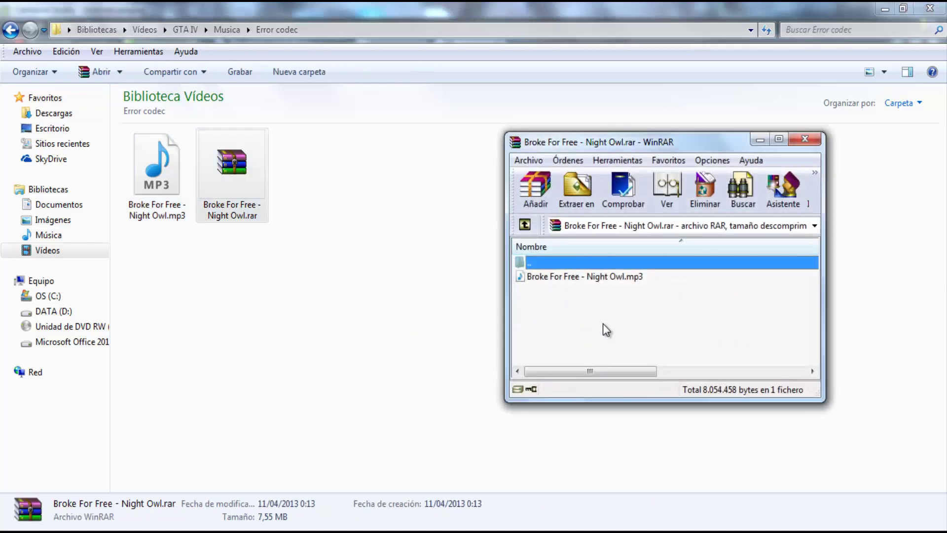
{"action": "right_click", "coordinate": [594, 280]}
{"action": "left_click", "coordinate": [641, 228]}
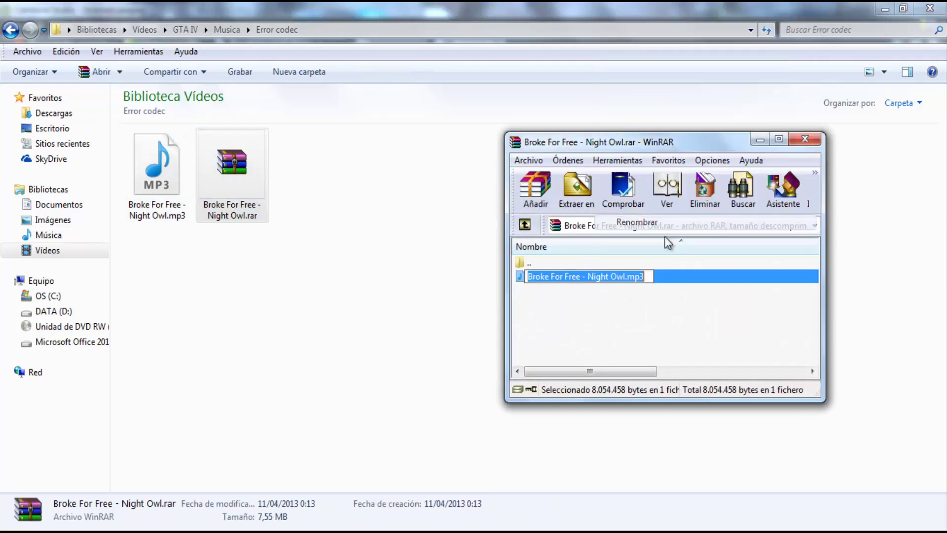
{"action": "left_click", "coordinate": [646, 275]}
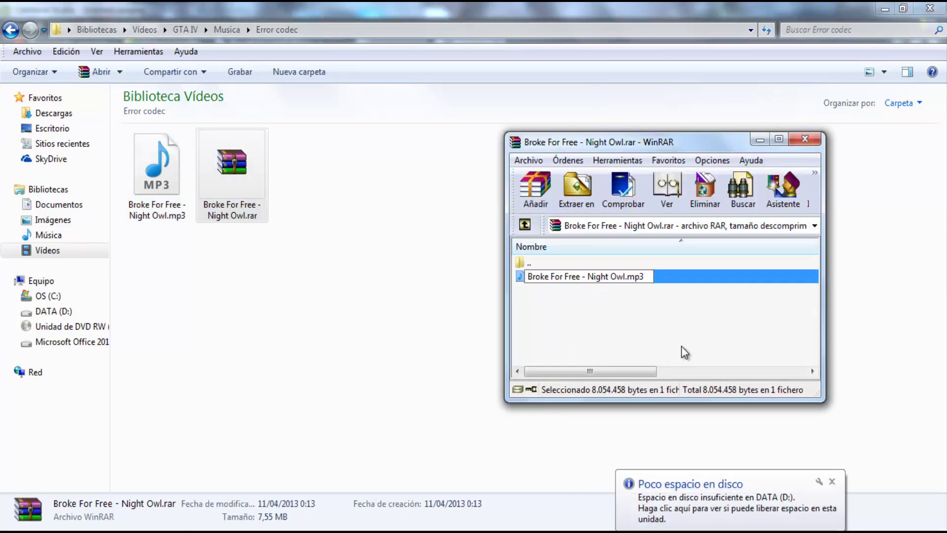
{"action": "key", "text": "BackSpace"}
{"action": "key", "text": "BackSpace"}
{"action": "key", "text": "BackSpace"}
{"action": "key", "text": "BackSpace"}
{"action": "type", "text": ".wma"}
{"action": "left_click", "coordinate": [638, 309]}
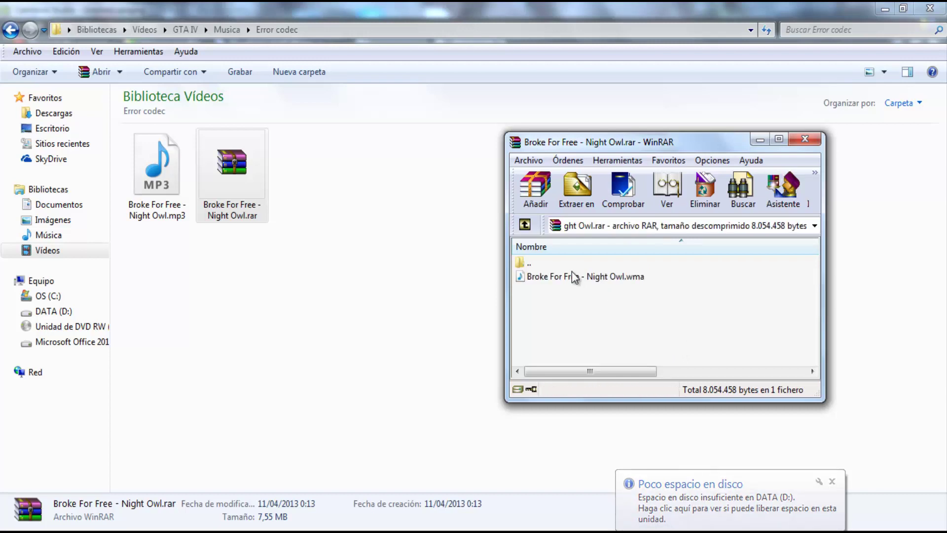
- Extract the WMA file from the archive into the Error codec folder and close WinRAR
{"action": "left_click_drag", "start_coordinate": [574, 277], "coordinate": [432, 330]}
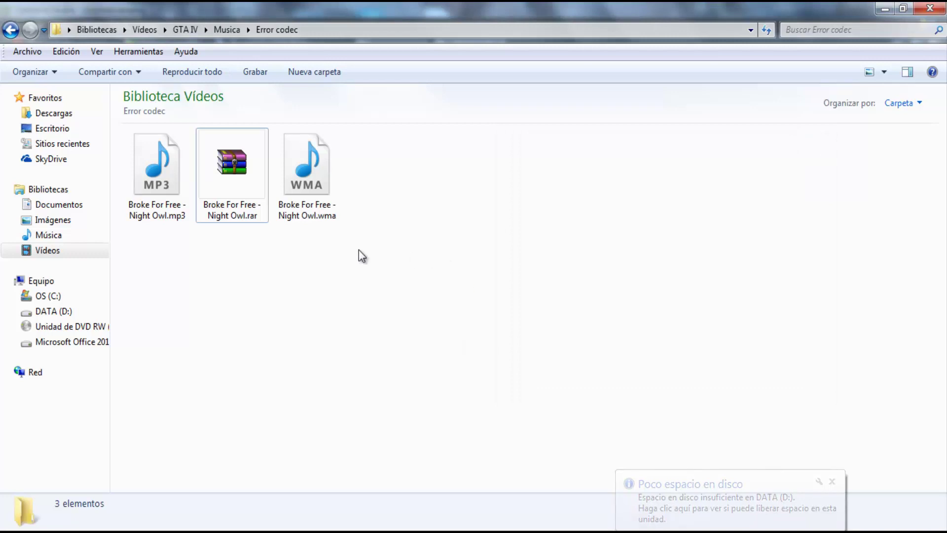
{"action": "key", "text": "alt+Tab"}
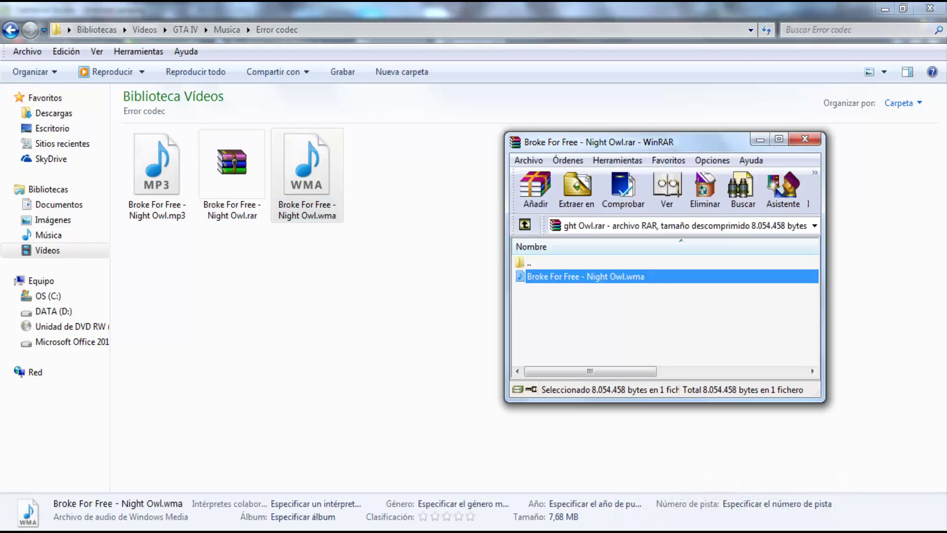
{"action": "left_click", "coordinate": [805, 139]}
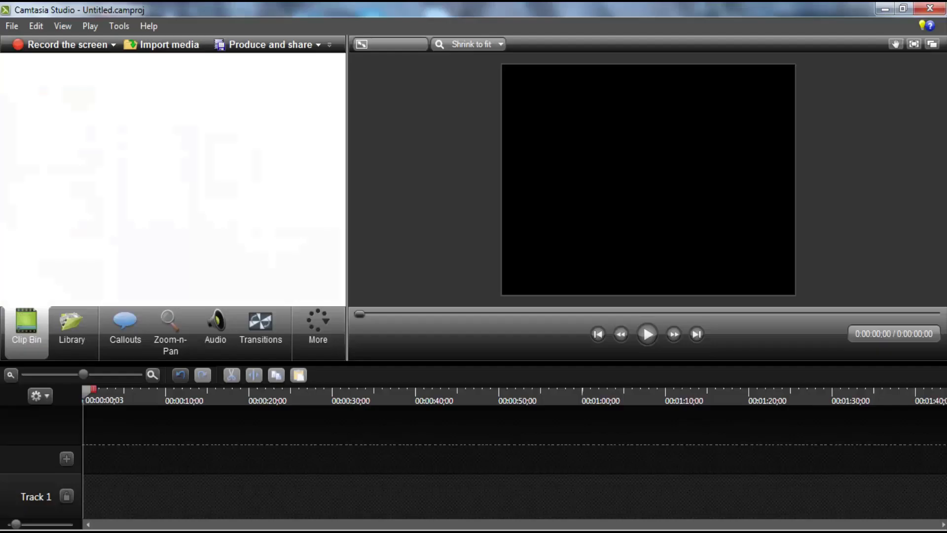
- Switch to Camtasia Studio and import the extracted Broke For Free - Night Owl.wma, widening the file name column to tell the extensions apart
{"action": "left_click", "coordinate": [153, 46]}
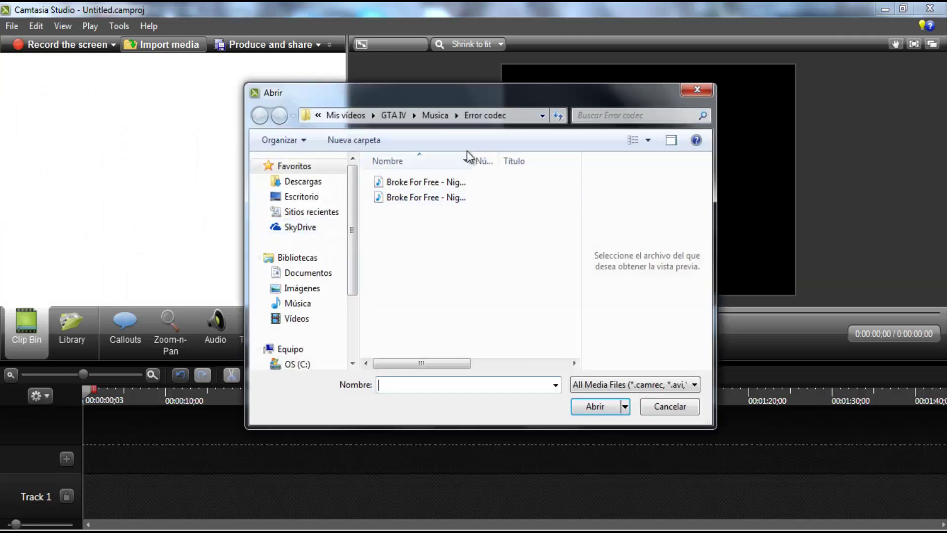
{"action": "left_click_drag", "start_coordinate": [470, 161], "coordinate": [527, 161]}
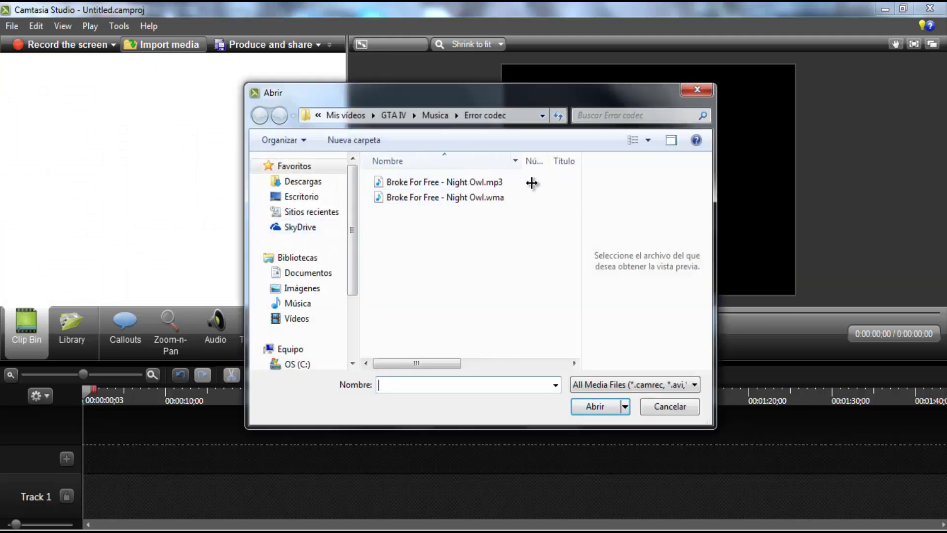
{"action": "left_click", "coordinate": [487, 182]}
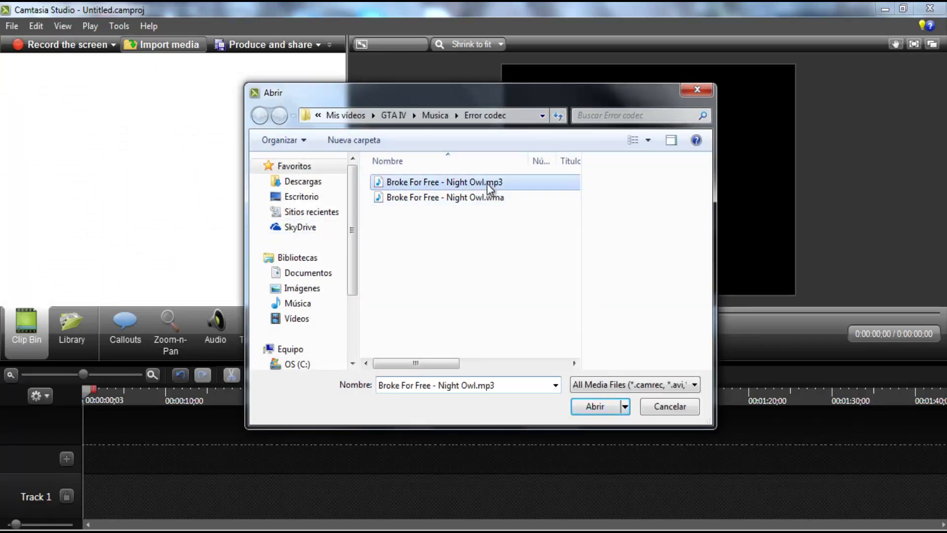
{"action": "left_click", "coordinate": [492, 200]}
{"action": "left_click", "coordinate": [595, 406]}
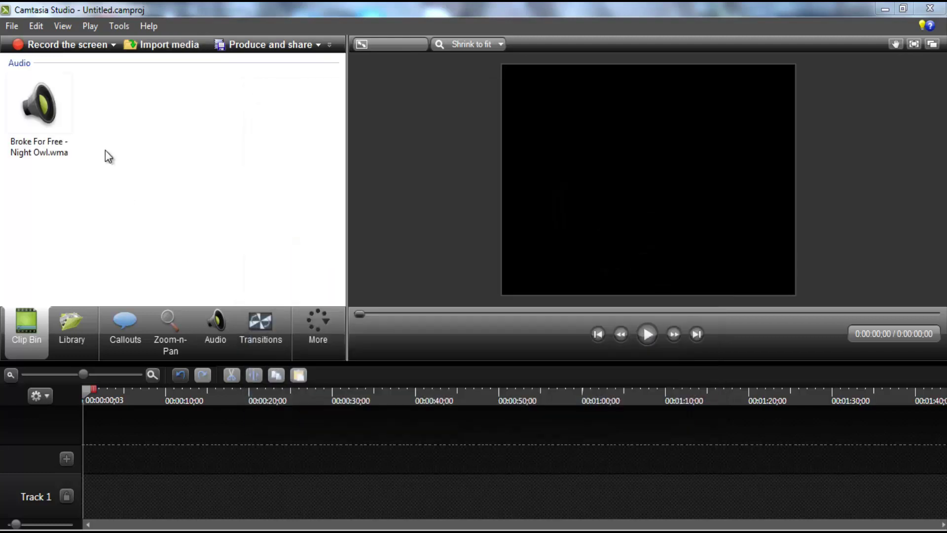
- Add the imported Night Owl audio to the start of Track 1 and briefly play it back
{"action": "left_click", "coordinate": [37, 88]}
{"action": "left_click_drag", "start_coordinate": [53, 107], "coordinate": [130, 503]}
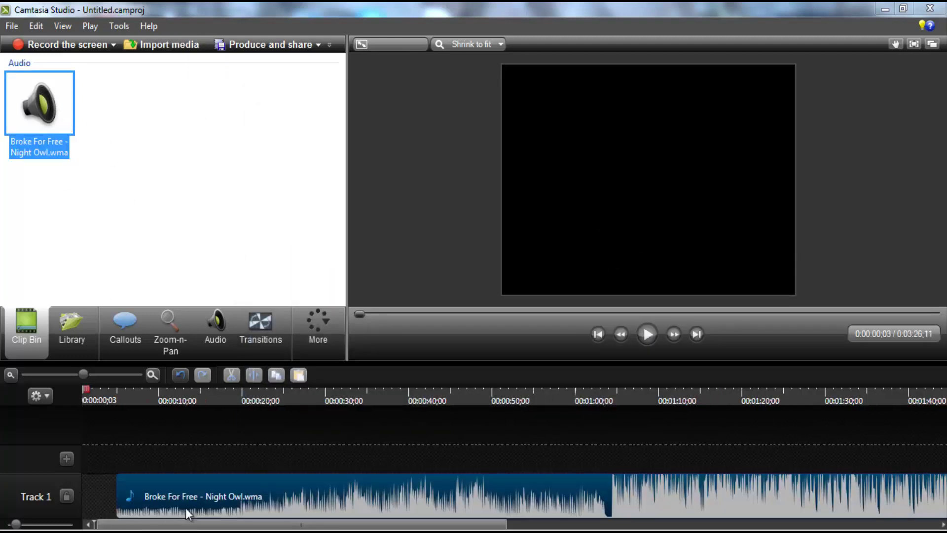
{"action": "left_click", "coordinate": [651, 335]}
{"action": "left_click", "coordinate": [652, 336]}
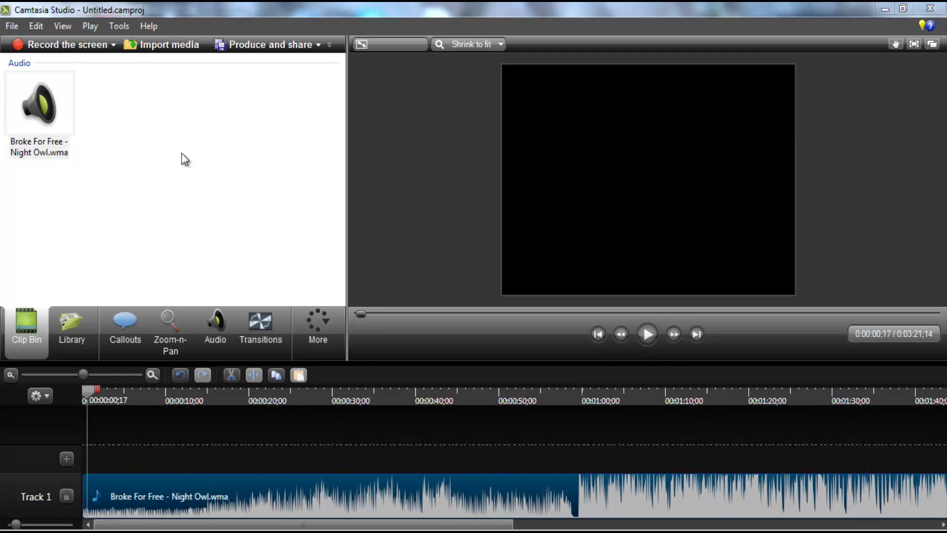